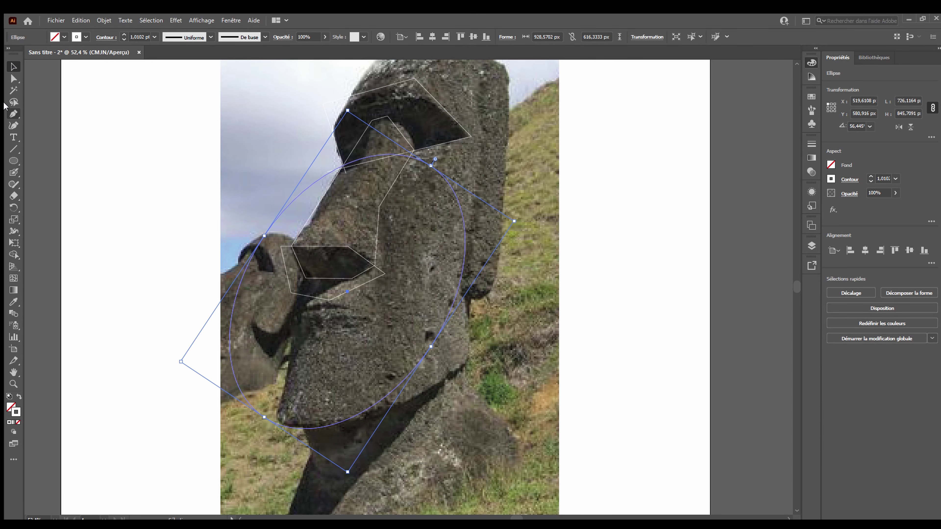
Pull the tracing ellipse's side anchor out to fit the head and give it a black 1 pt stroke.
left_click(14, 78)
left_click_drag(431, 346, 468, 350)
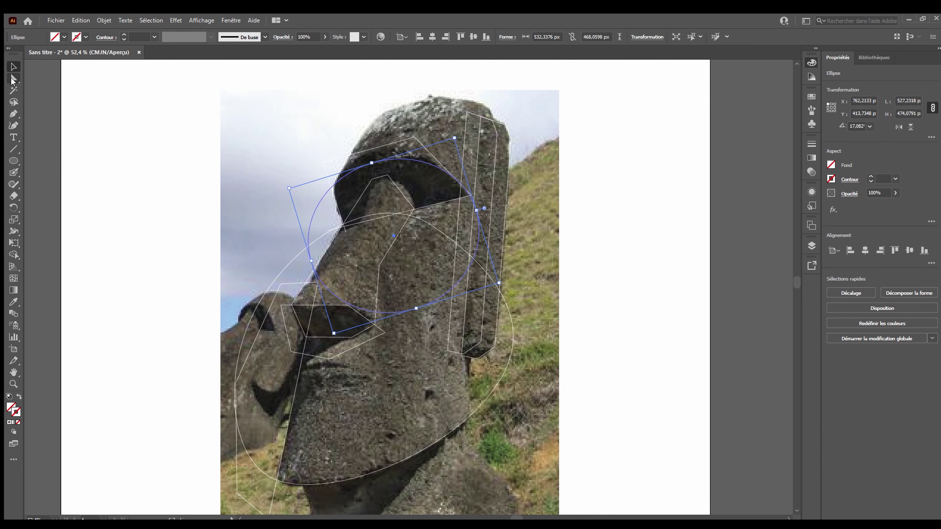
left_click(8, 423)
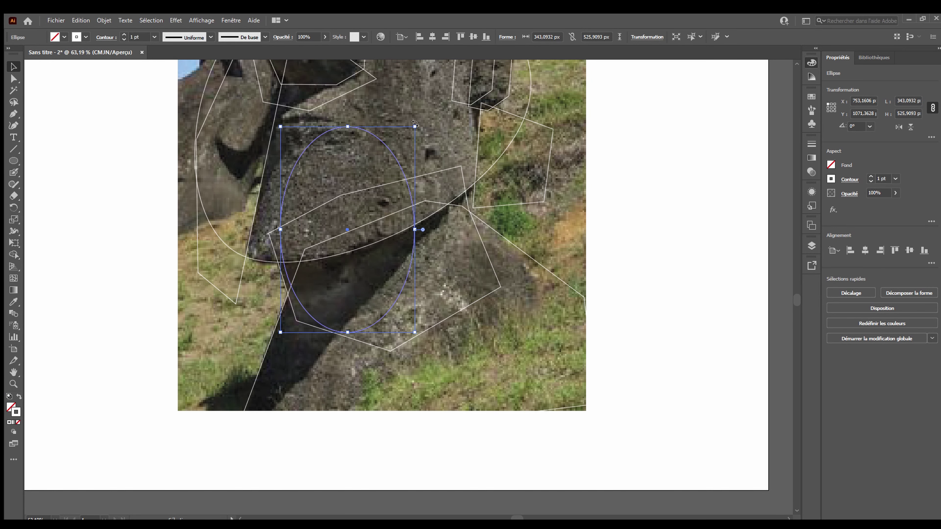
left_click(14, 78)
left_click(302, 319)
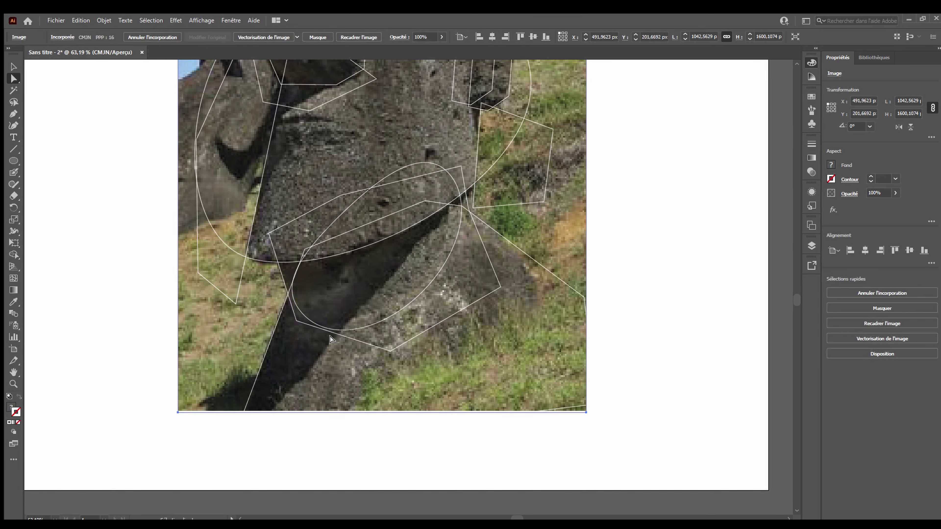
left_click(332, 330)
Draw a new ellipse over the chin area and rotate it to match the chin's tilt.
left_click(743, 241)
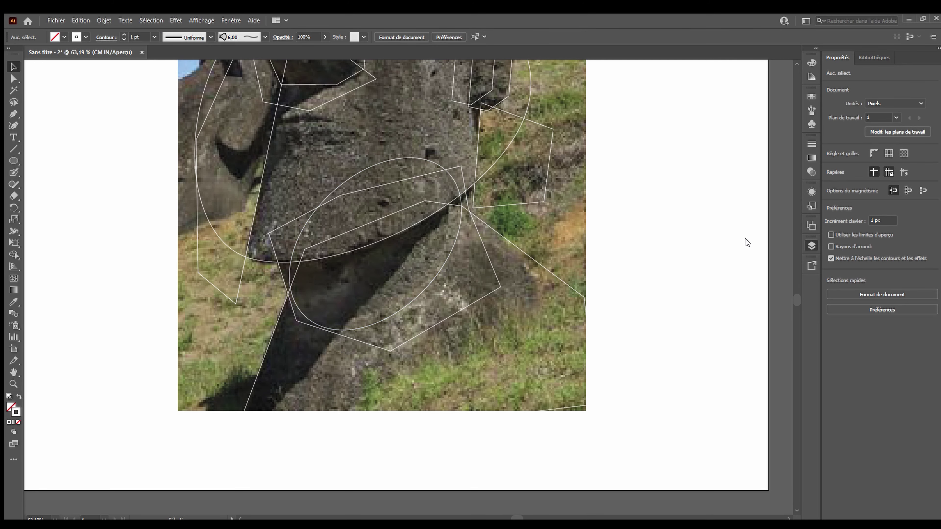
left_click(309, 210)
left_click(14, 161)
left_click_drag(273, 294, 458, 510)
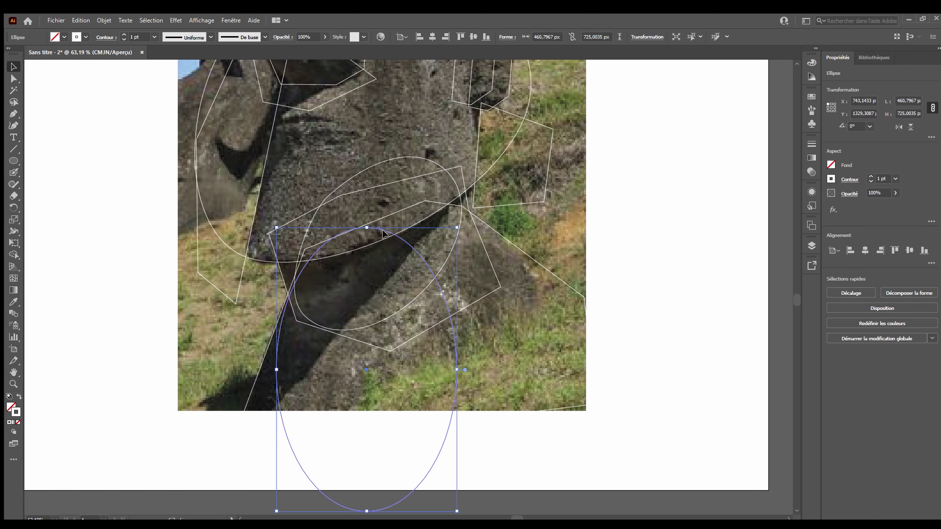
key("v")
mouse_move(455, 293)
left_mouse_down()
mouse_move(500, 350)
mouse_move(539, 329)
left_mouse_up()
key("a")
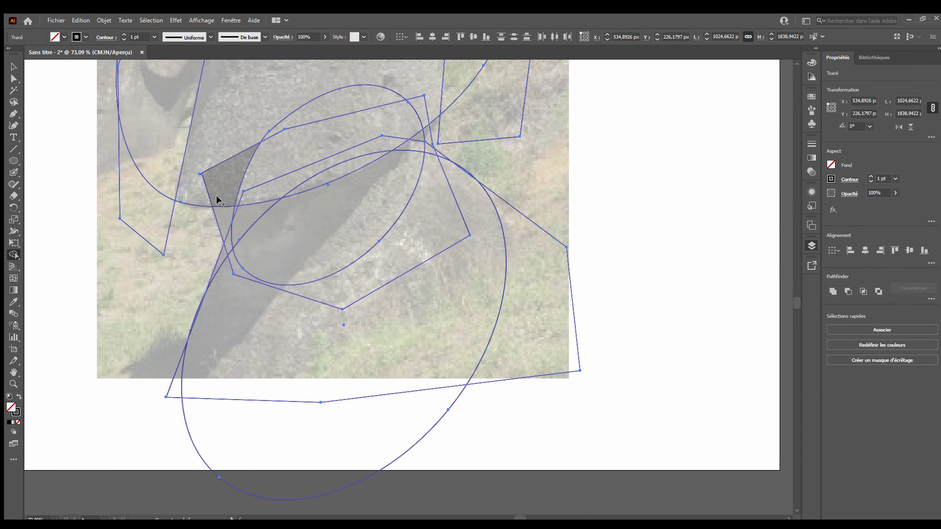
Merge the overlapping tracing regions into one face piece with Shape Builder.
key("ctrl+a")
key("shift+m")
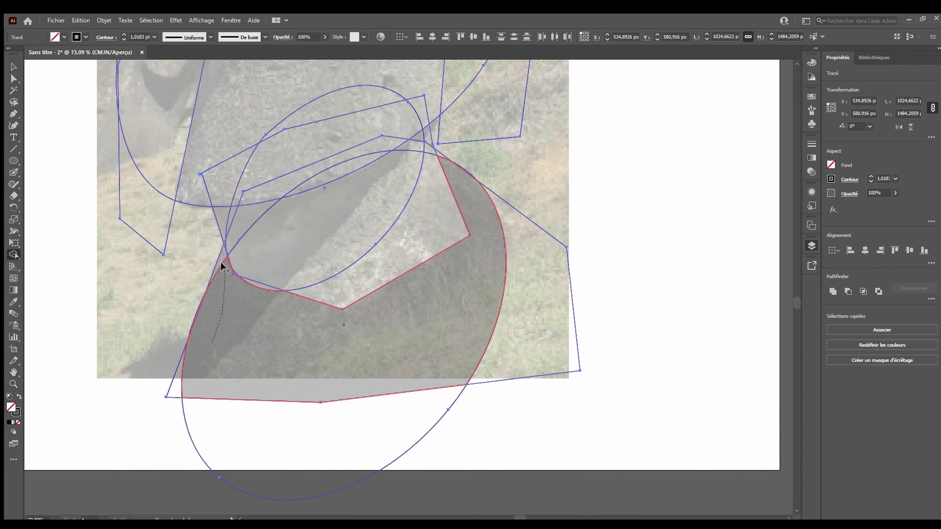
left_click_drag(258, 304, 431, 151)
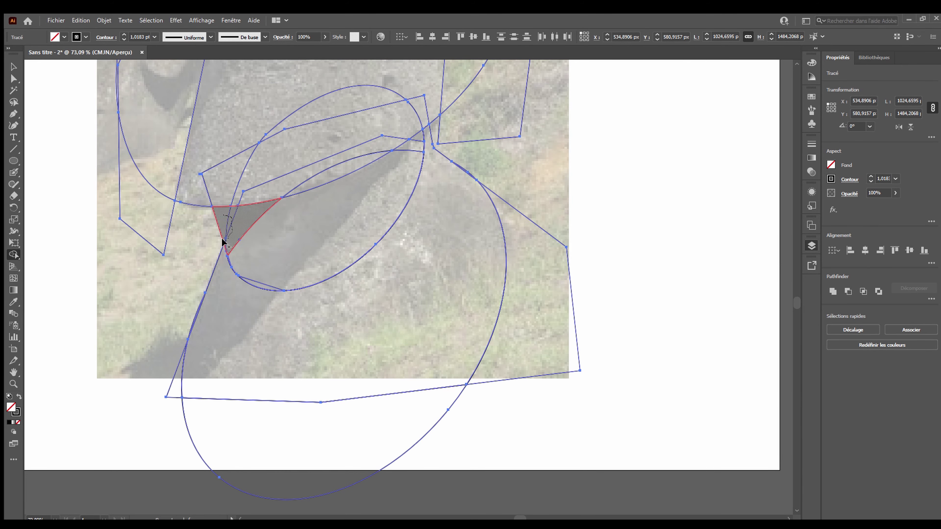
scroll(225, 242, "up", 5)
scroll(89, 326, "down", 4)
scroll(225, 378, "down", 1)
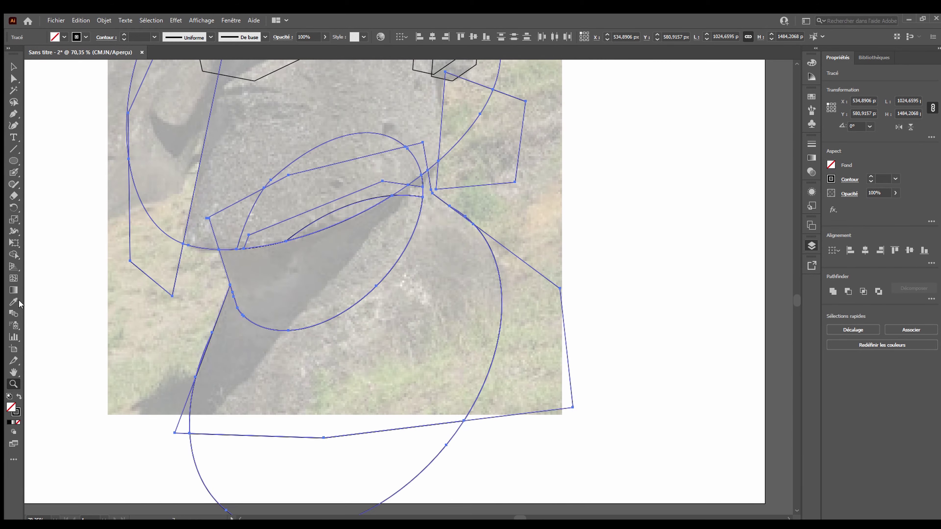
scroll(242, 203, "up", 2)
Select all the tracing paths again and zoom around to check the merged pieces.
key("ctrl+a")
scroll(443, 367, "down", 3)
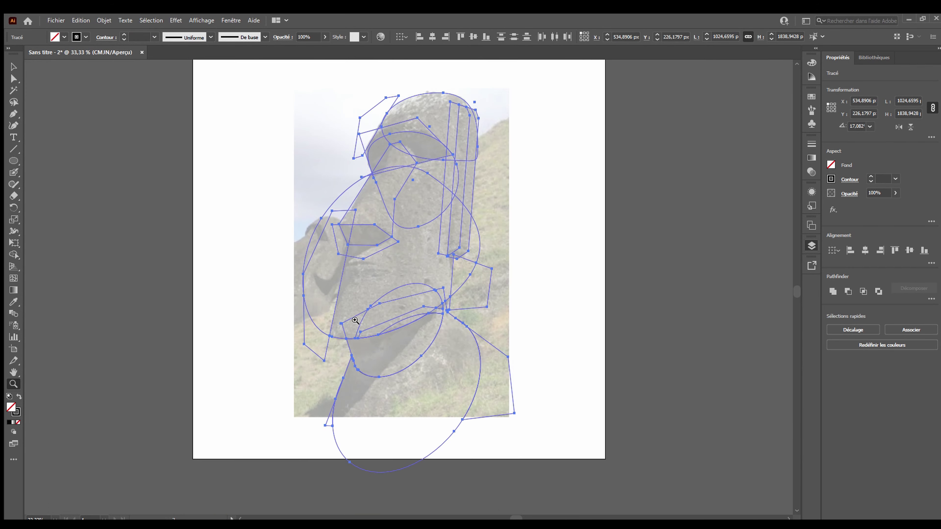
scroll(385, 285, "up", 3)
scroll(426, 285, "up", 2)
scroll(482, 241, "up", 1)
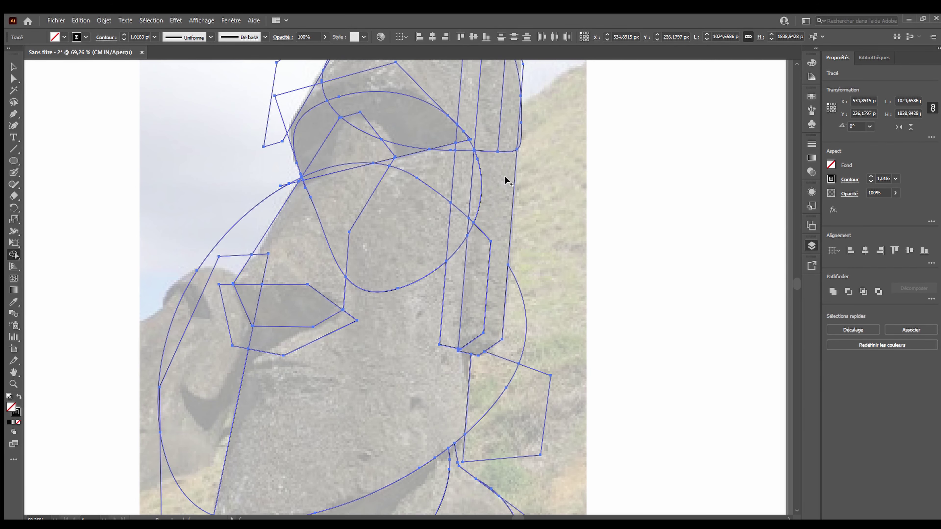
scroll(493, 296, "up", 2)
scroll(487, 157, "up", 1)
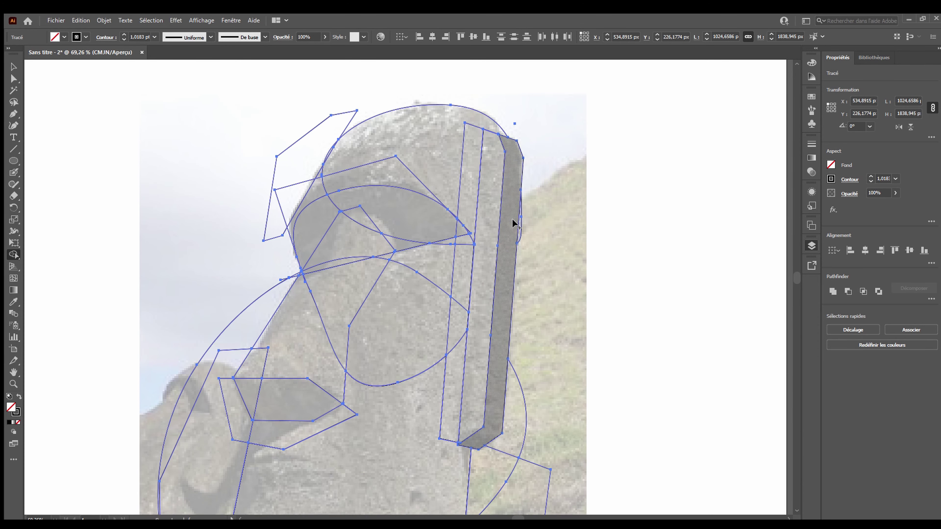
scroll(407, 200, "down", 1)
scroll(315, 210, "down", 1)
scroll(272, 256, "down", 2)
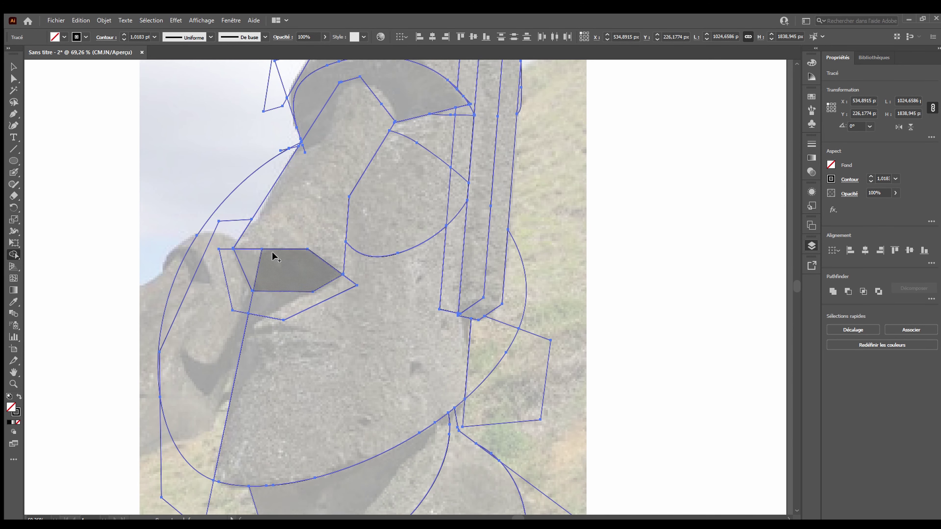
scroll(319, 280, "up", 2)
scroll(430, 200, "up", 2)
scroll(454, 204, "down", 2)
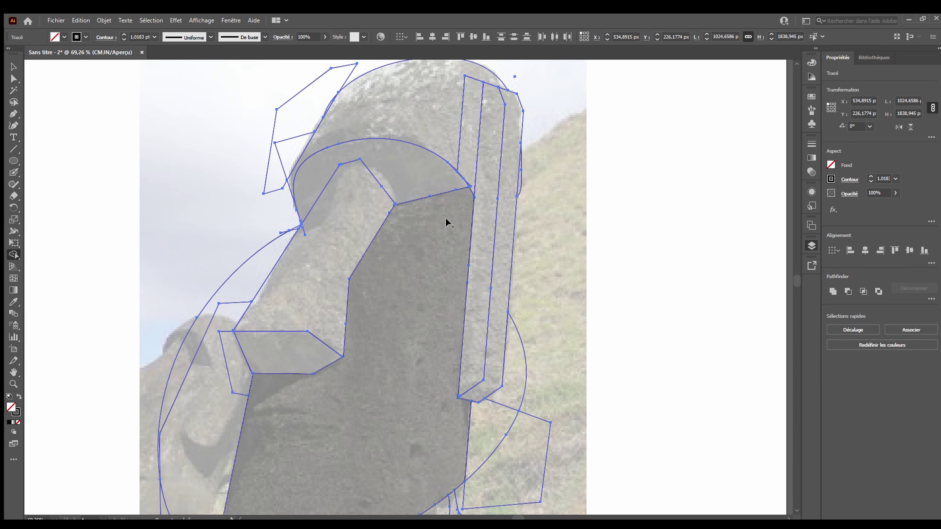
scroll(447, 220, "up", 3)
scroll(426, 218, "down", 2)
scroll(405, 208, "down", 2)
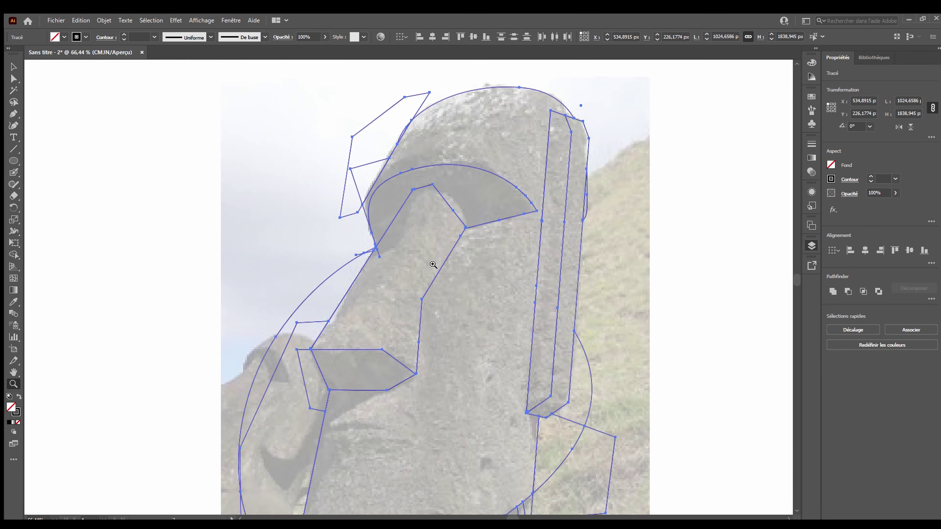
Select and delete the small stray leftover path fragments.
key("v")
left_click(265, 86)
left_click(367, 180)
key("Delete")
Delete the reference photo from the artboard.
scroll(273, 374, "down", 3)
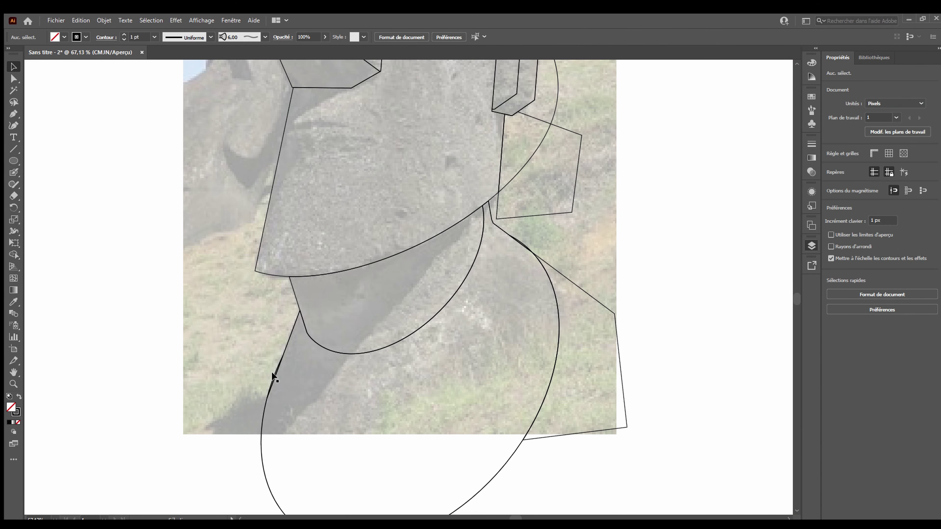
scroll(535, 261, "up", 2)
left_click(535, 261)
key("Delete")
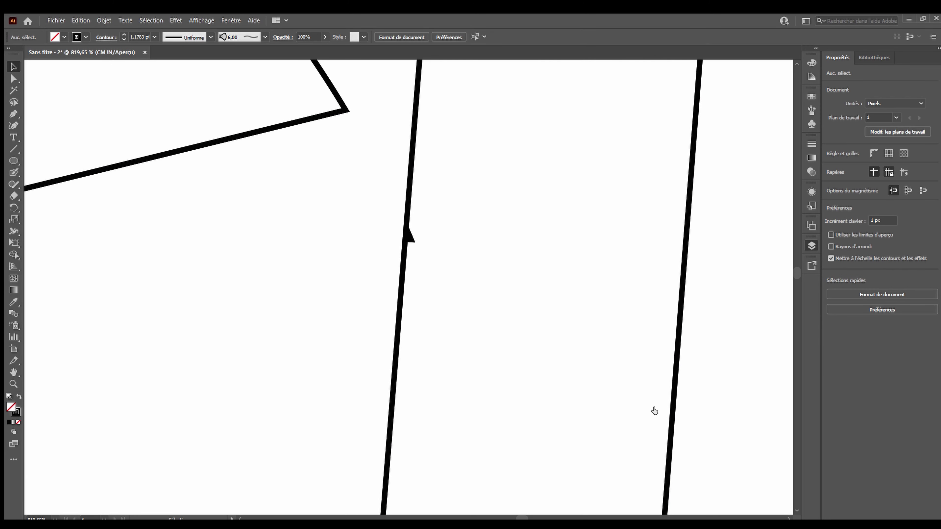
Bend the kinked segment of the vertical line into a smooth curve with the Anchor Point tool.
left_click(654, 411)
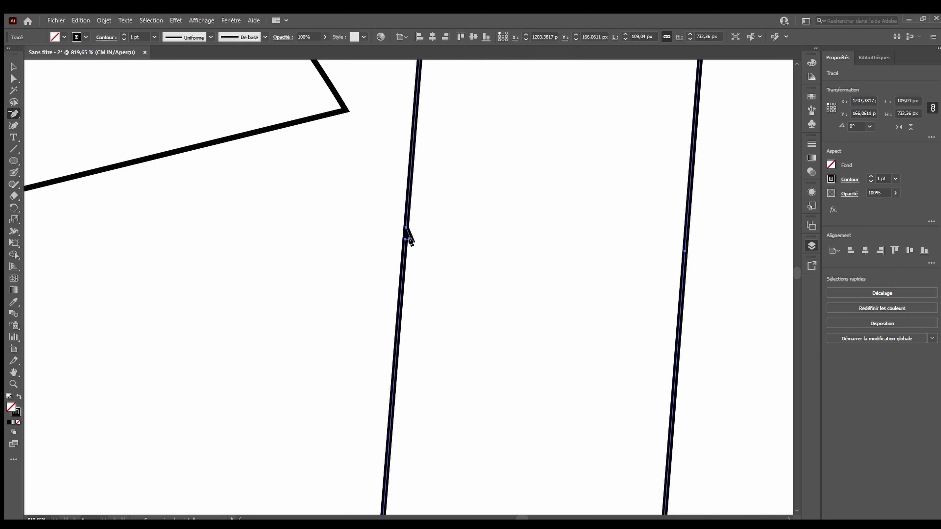
scroll(113, 236, "down", 3)
scroll(598, 254, "up", 8)
key("shift+c")
left_click_drag(355, 267, 320, 284)
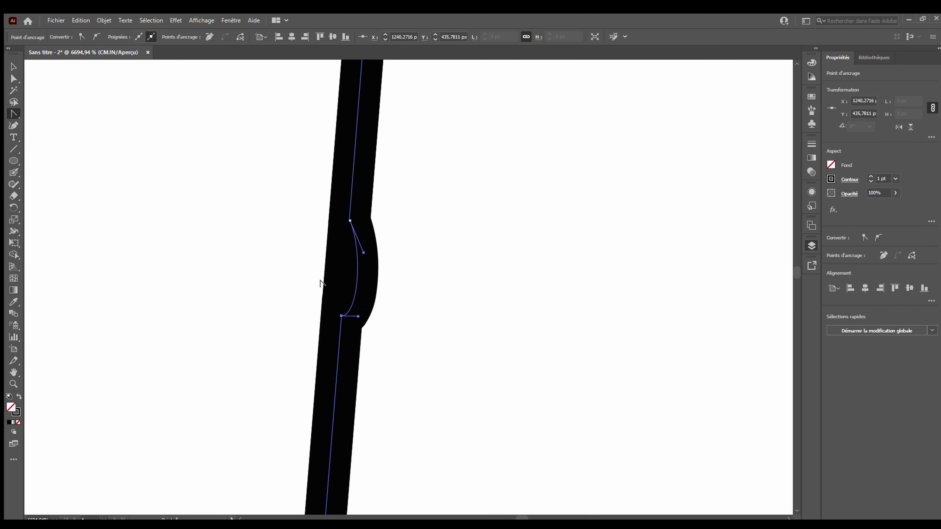
key("a")
Merge all the paths with Shape Builder, then select the moai group and scale it down.
key("ctrl+0")
scroll(430, 252, "up", 5)
left_click(286, 209)
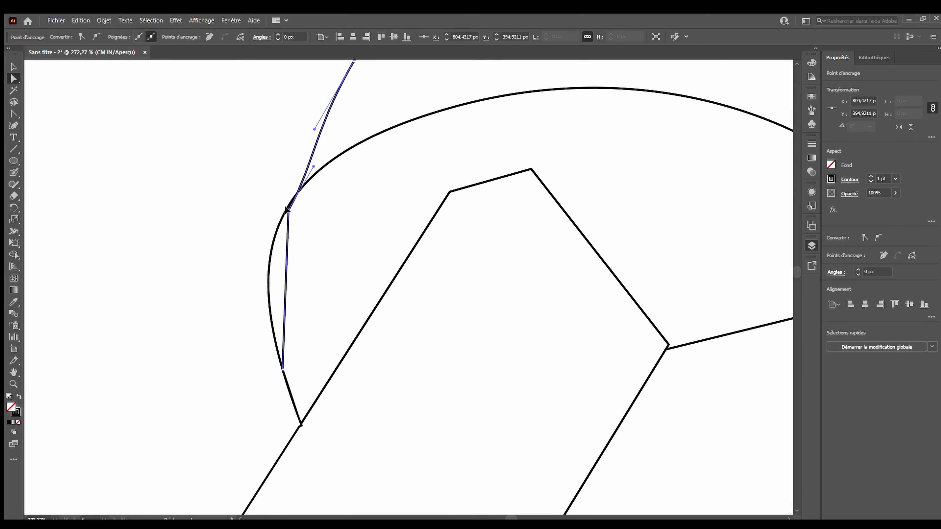
key("ctrl+a")
key("shift+m")
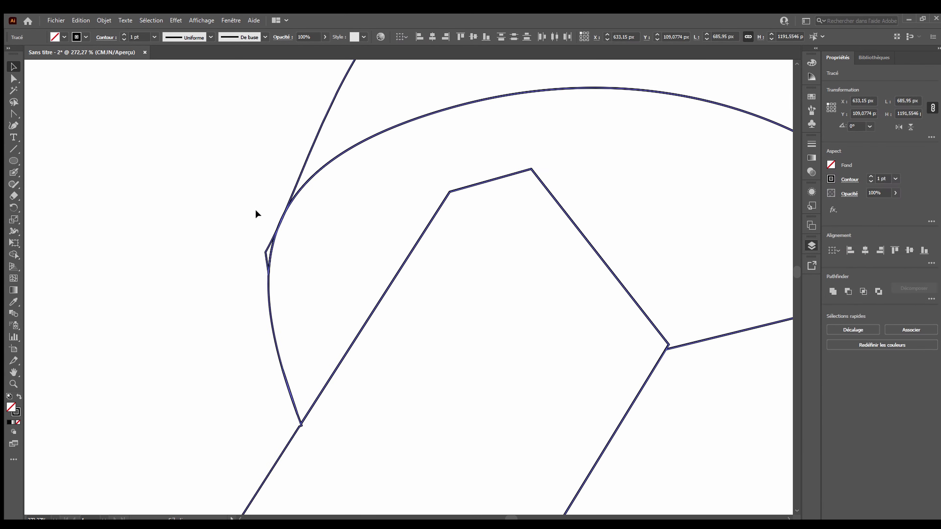
left_click(256, 211)
key("ctrl+0")
left_click(441, 177)
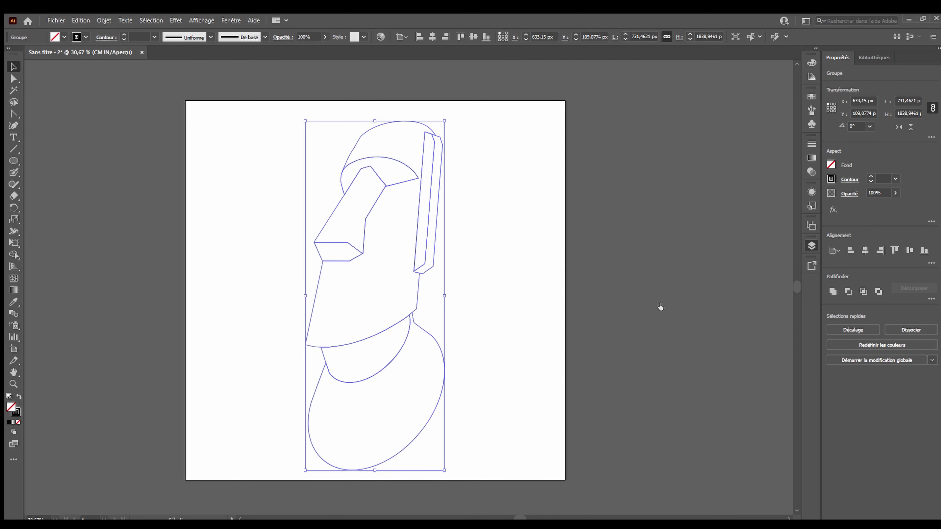
key("ctrl+z")
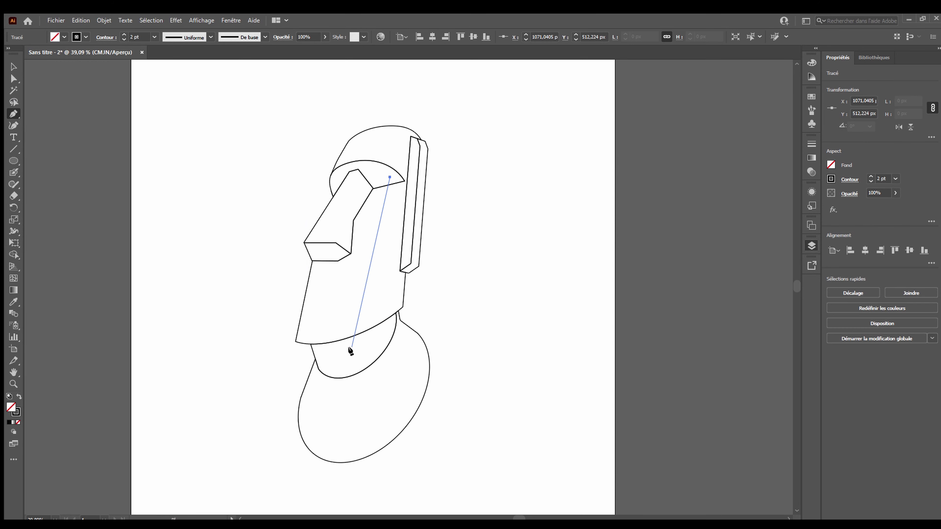
Outline the ear with a five-point pen path and remove the outer ear piece with Shape Builder.
left_click(351, 359)
left_click(422, 311)
left_click(449, 187)
left_click(397, 151)
left_click(405, 105)
key("ctrl+a")
key("shift+m")
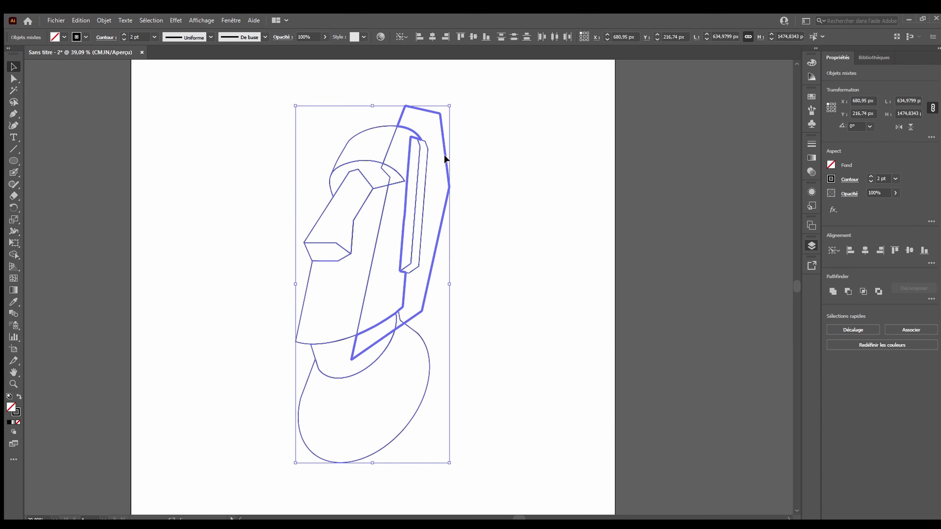
left_click(443, 154, "alt")
Draw the neck dividing line with the Pen tool.
key("ctrl+shift+a")
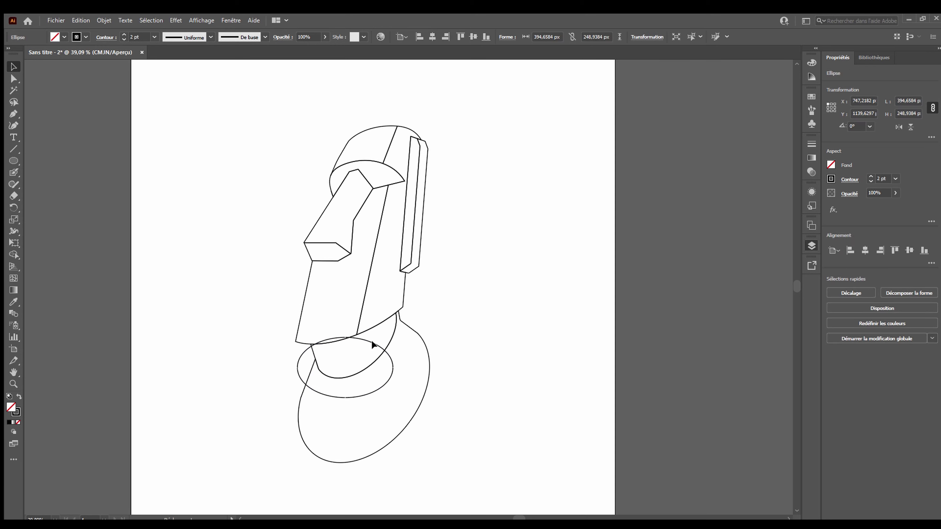
key("ctrl+shift+a")
key("p")
left_click(328, 259)
key("ctrl+a")
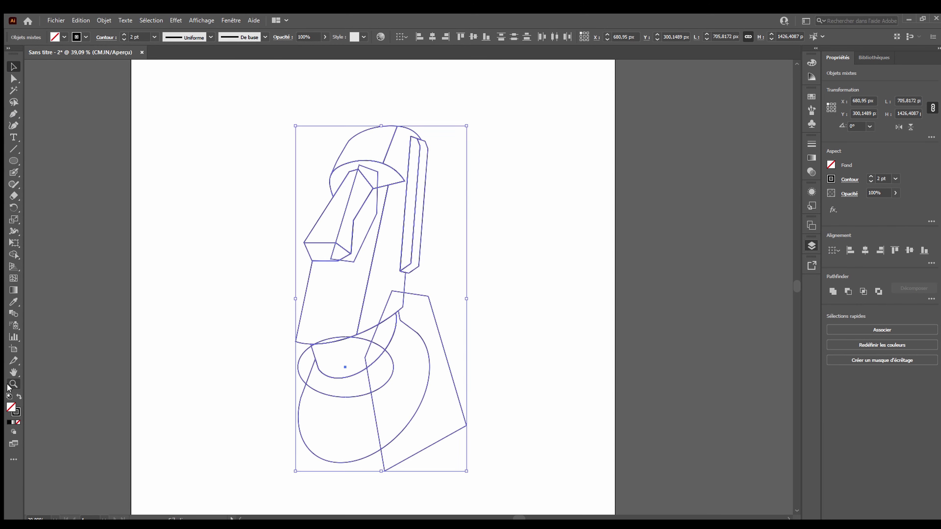
scroll(362, 168, "up", 10)
key("a")
Merge the new dividing lines into the moai pieces and select every piece to fill brown.
key("ctrl+minus")
key("ctrl+minus")
key("ctrl+minus")
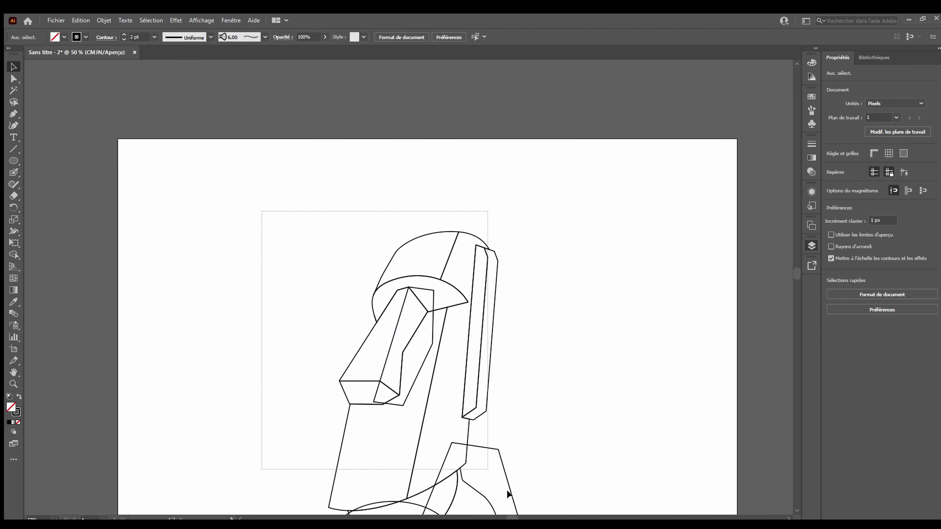
key("ctrl+a")
key("shift+m")
key("v")
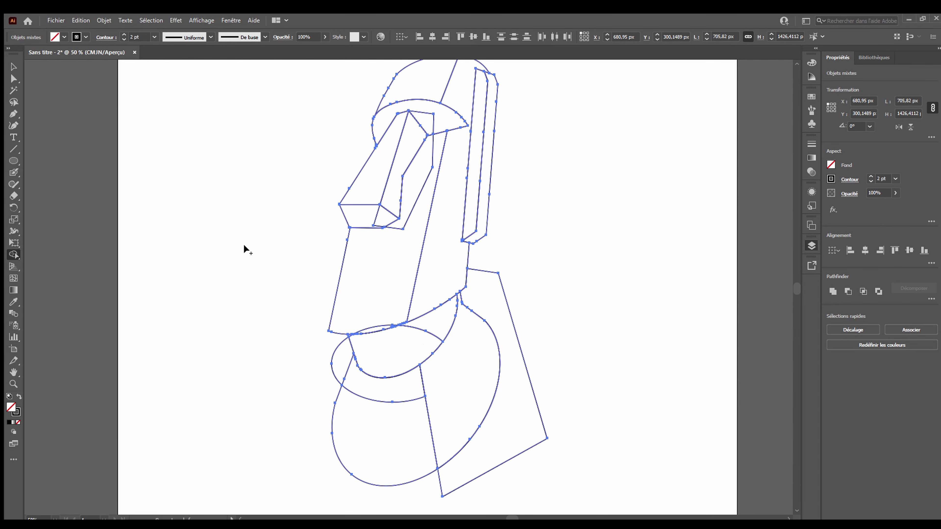
left_click(244, 248)
scroll(363, 328, "down", 1)
scroll(383, 296, "up", 2)
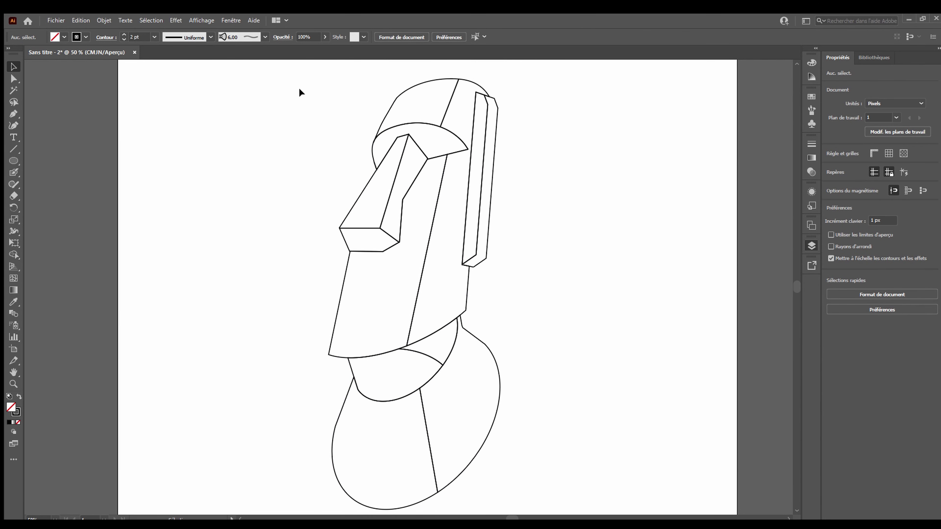
key("ctrl+a")
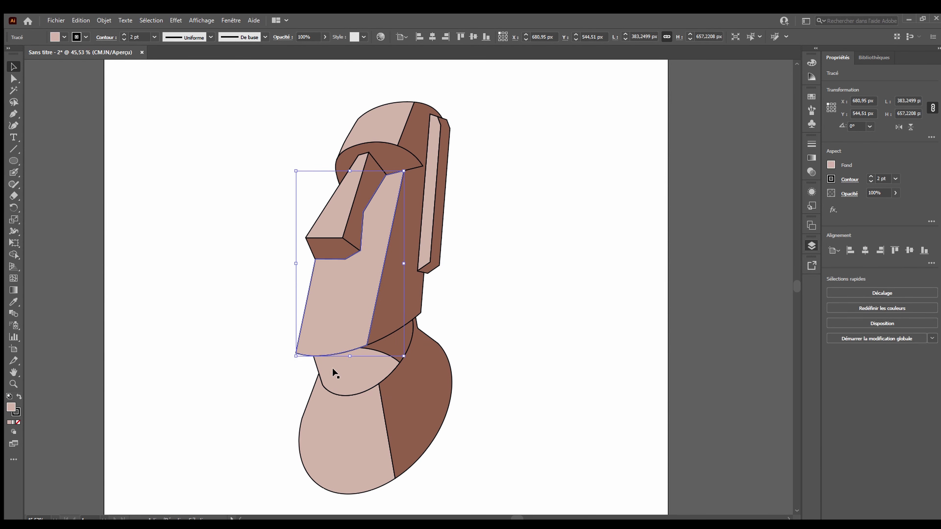
Recolour the moai from brown to red and give the chin shape a gradient fill.
left_click_drag(217, 266, 241, 273)
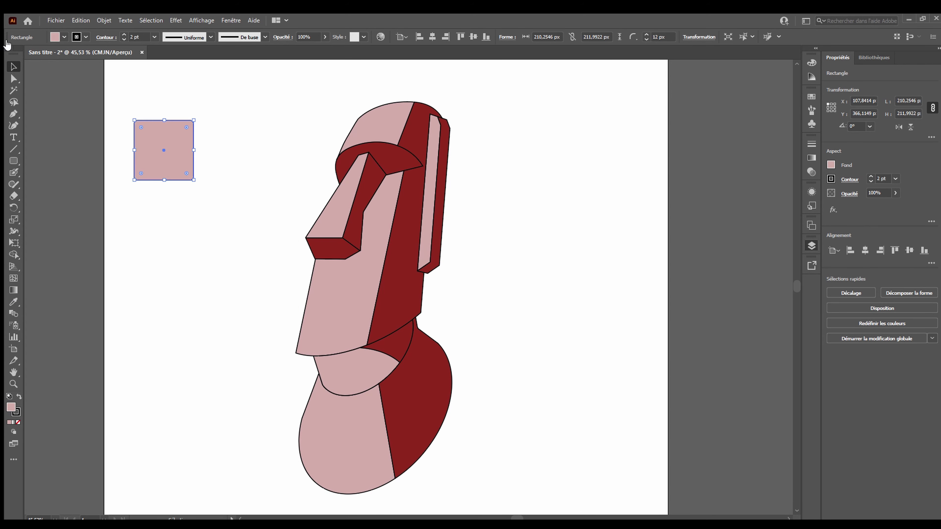
left_click(358, 302)
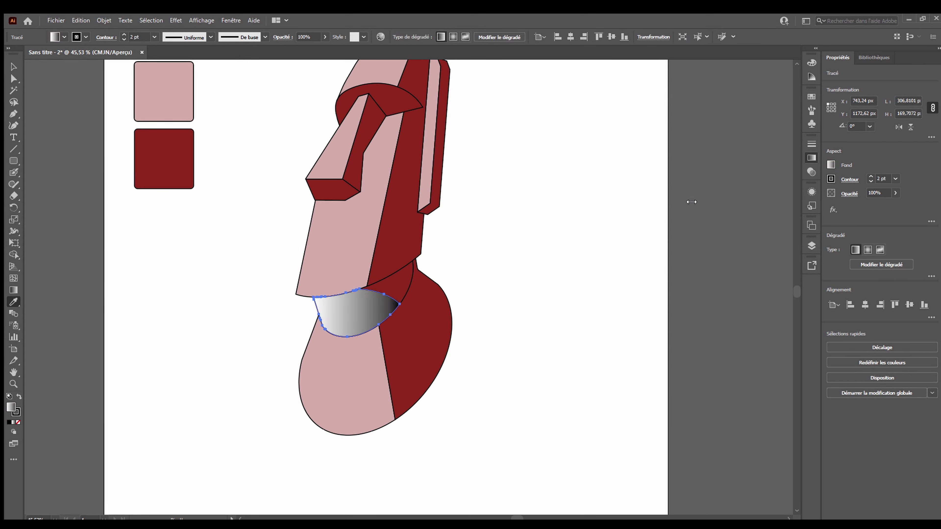
Shade the face pieces and nose with the pink-to-red gradient, then start the maroon sample square.
key("v")
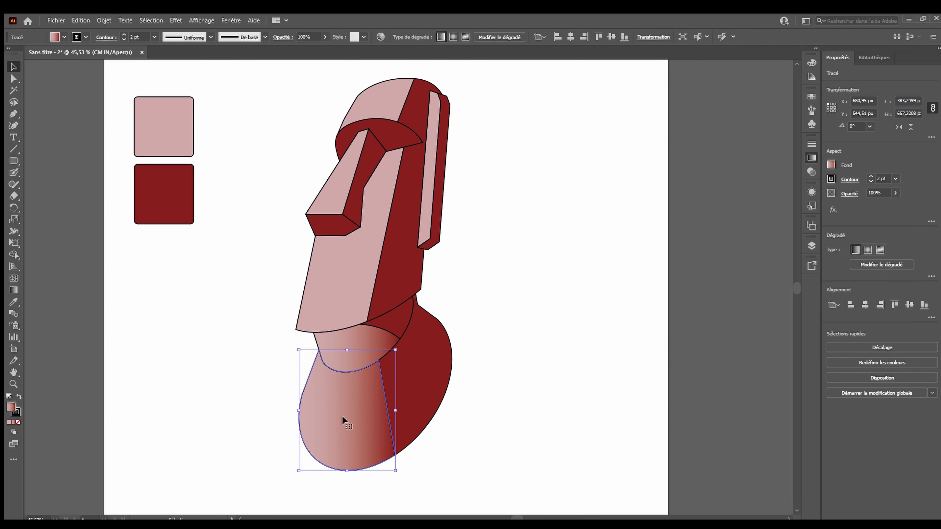
key("g")
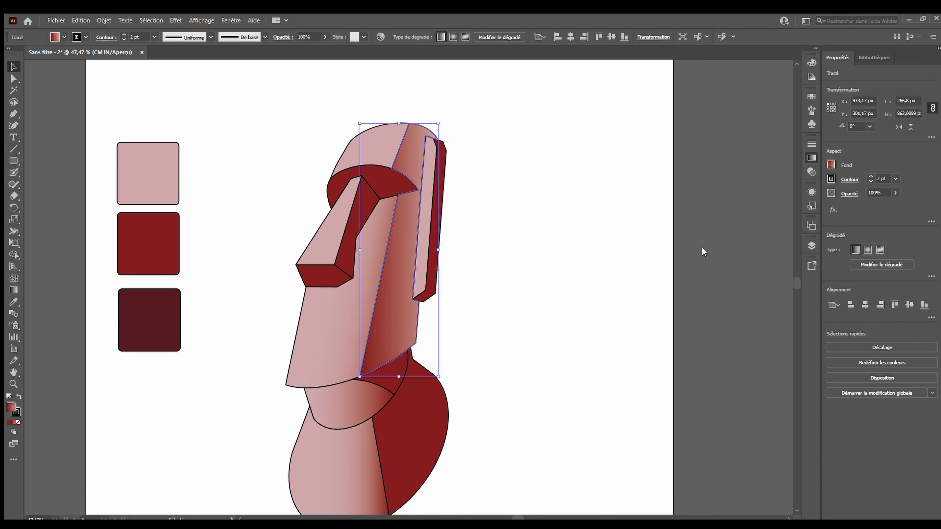
left_click(430, 399)
left_click(345, 247)
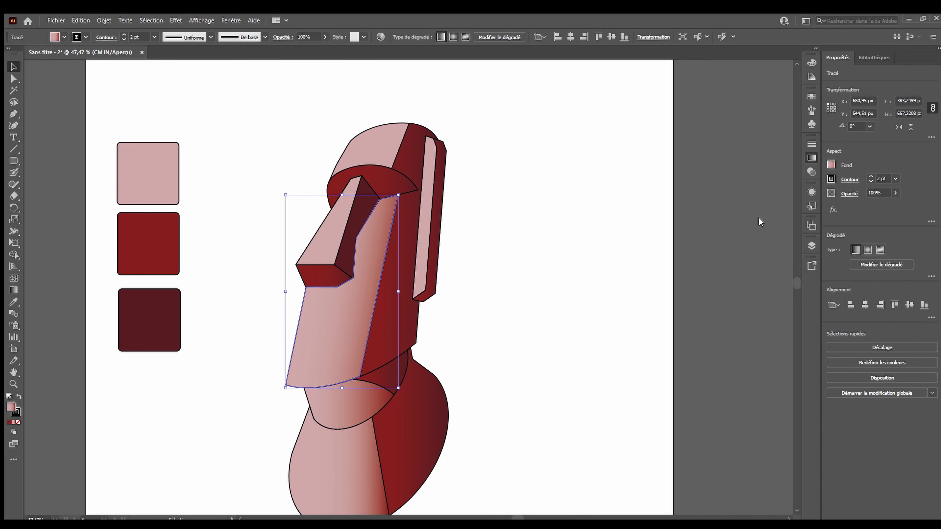
key("m")
scroll(389, 204, "down", 3)
Cut a white crescent highlight for the moai's lower body with a quadrilateral and Shape Builder.
scroll(448, 288, "up", 3)
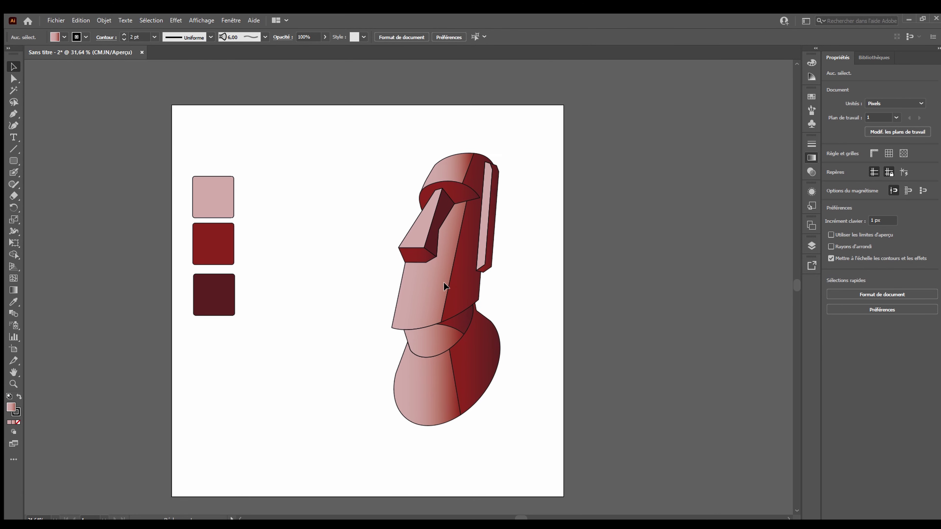
scroll(276, 279, "up", 2)
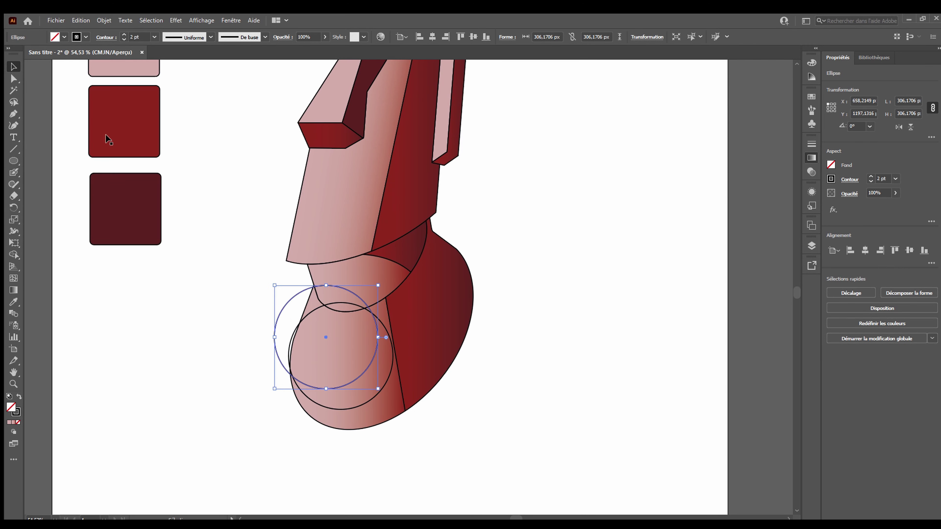
left_click(363, 441)
left_click(411, 435)
left_click(372, 359)
left_click(342, 381)
key("v")
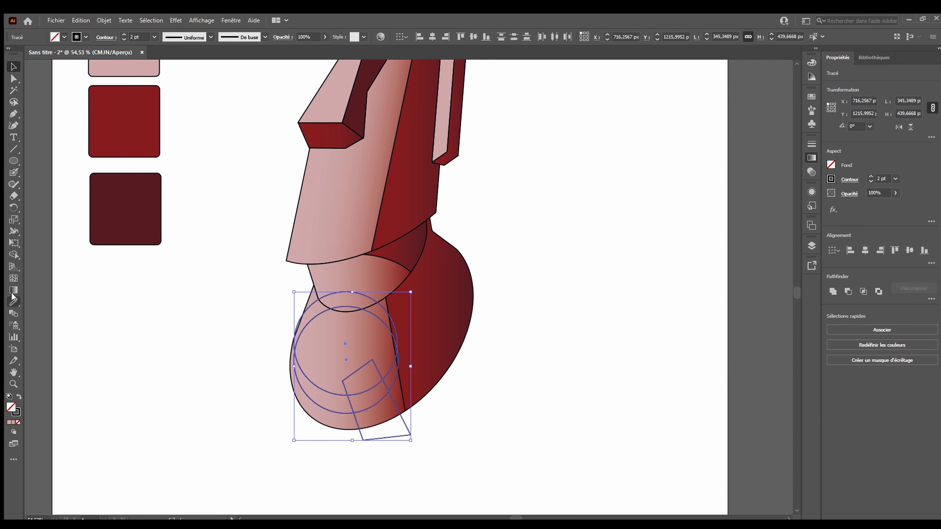
left_click(319, 390)
key("v")
Give the crescent highlight a lighter fading gradient.
scroll(380, 368, "up", 1)
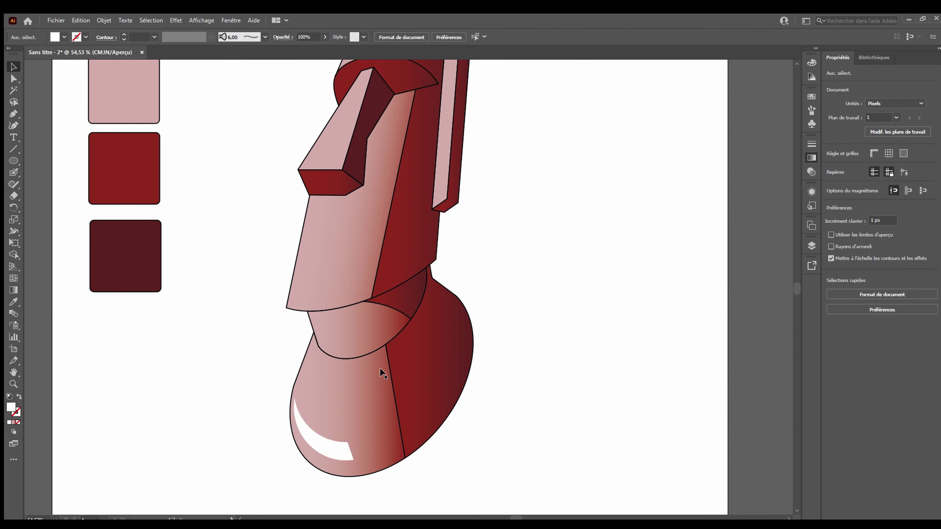
key("g")
left_click(18, 69)
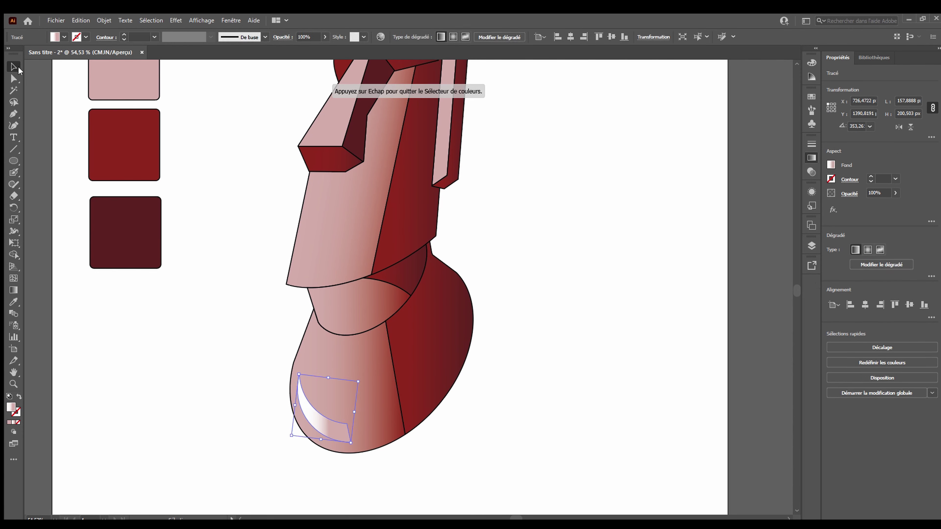
left_click(141, 365)
Draw a light highlight strip over the nose front and merge the overlapping nose pieces.
key("z")
scroll(104, 222, "down", 2)
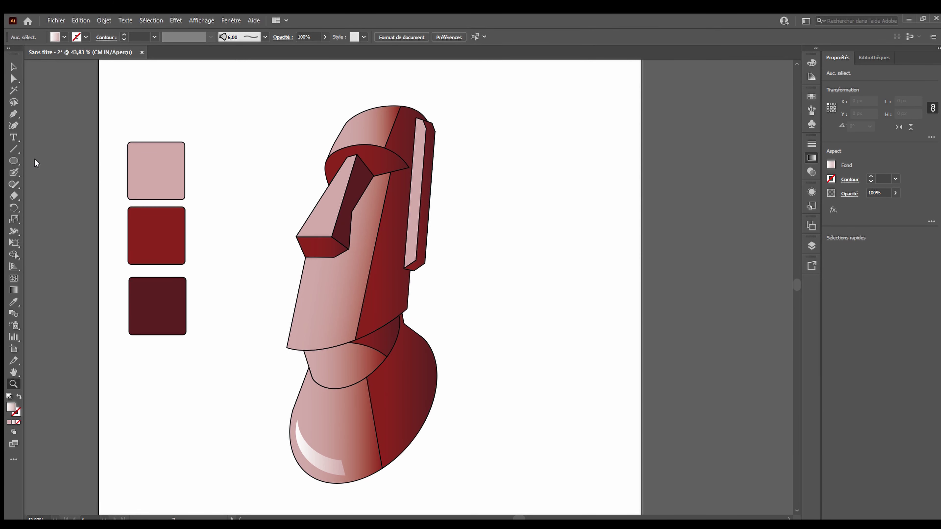
left_click_drag(286, 262, 337, 357)
left_click_drag(321, 273, 332, 245)
key("ctrl+a")
key("shift+m")
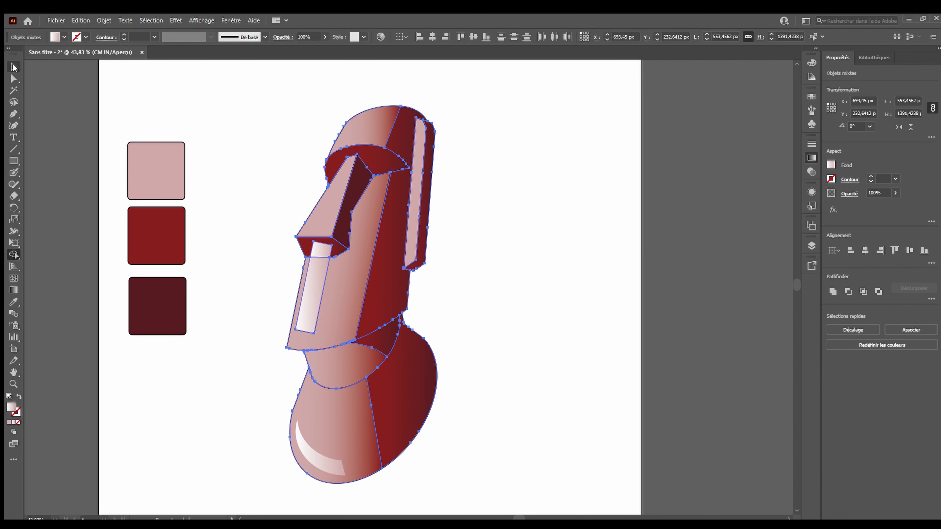
left_click_drag(303, 305, 349, 305)
Merge the remaining nose pieces and remove the excess highlight overlap.
key("z")
left_click_drag(326, 230, 378, 277)
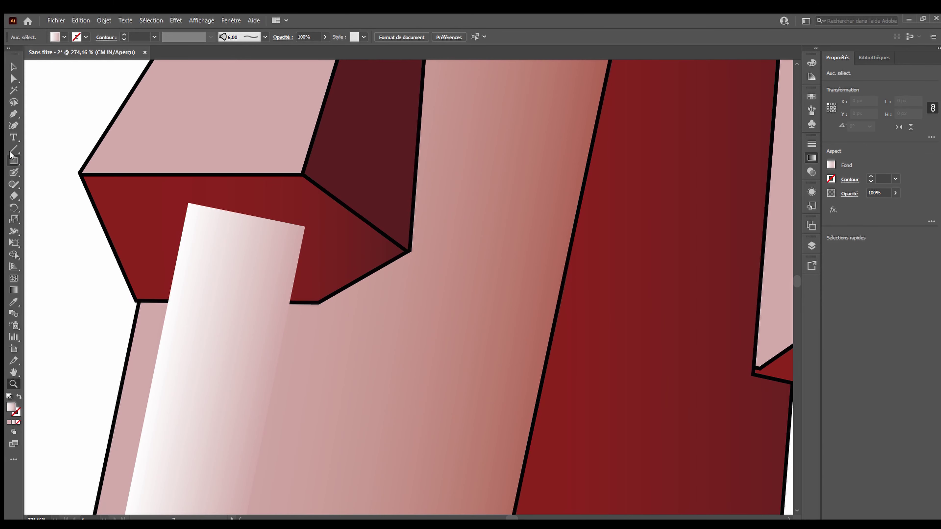
left_click(313, 212)
left_click(237, 297, "shift")
key("shift+m")
left_click(223, 266, "alt")
key("z")
scroll(340, 363, "down", 5)
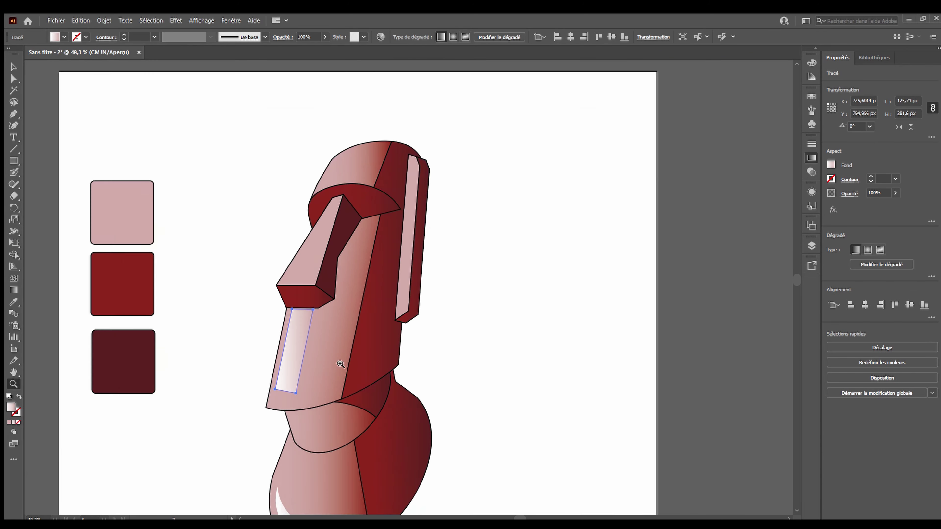
key("ctrl+0")
Make the nose highlight's gradient fade from top to bottom.
key("g")
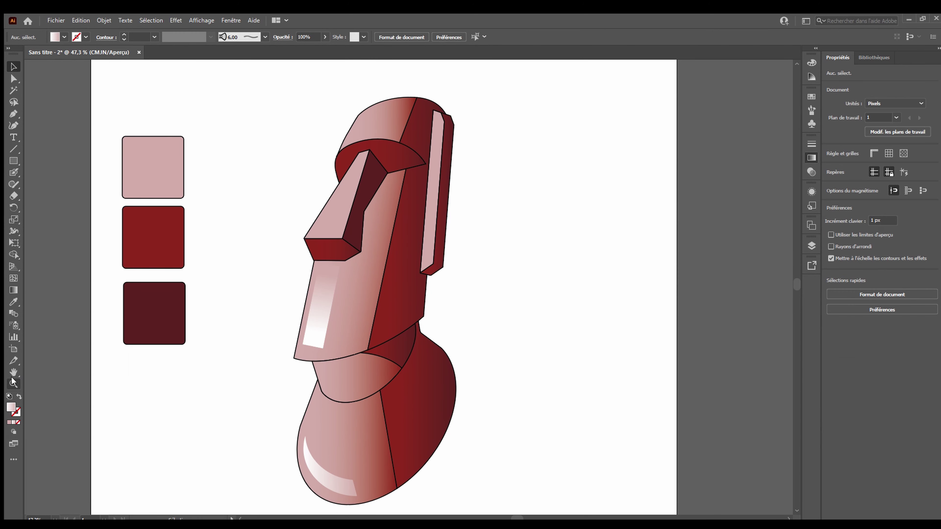
scroll(360, 405, "up", 4)
key("l")
left_click_drag(174, 226, 390, 316)
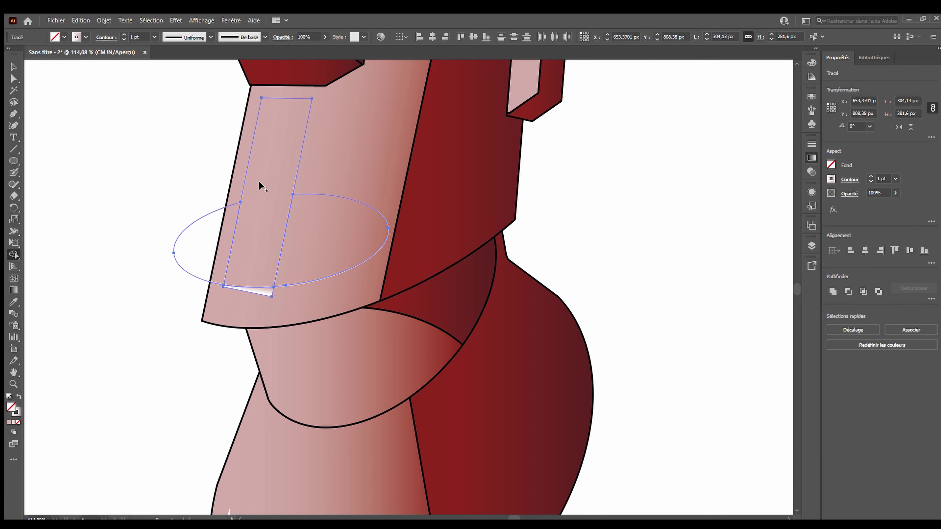
key("ctrl+z")
key("g")
left_click_drag(219, 193, 315, 193)
mouse_move(258, 163)
left_mouse_down()
mouse_move(249, 258)
mouse_move(637, 261)
mouse_move(189, 298)
left_mouse_up()
key("ctrl+shift+a")
key("ctrl+0")
Place a copy of the highlight strip on the chin.
key("z")
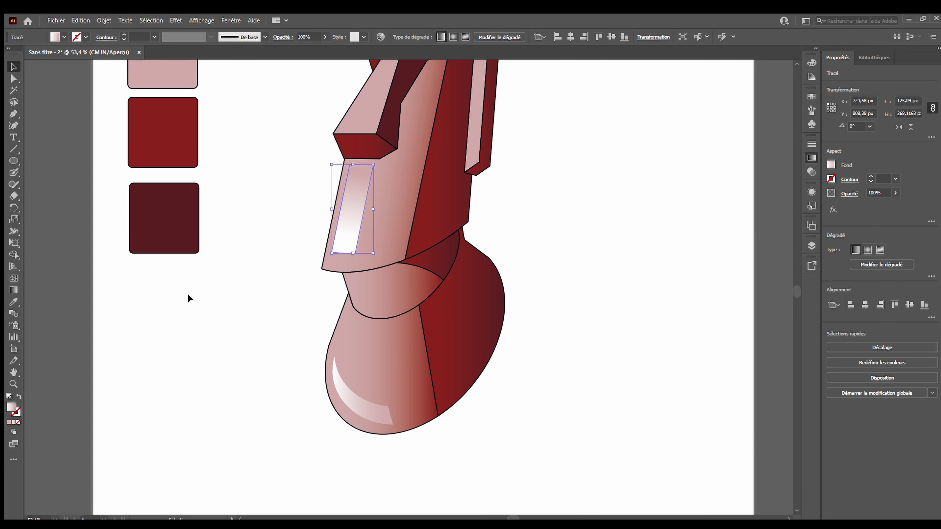
left_click(13, 161)
key("m")
key("v")
mouse_move(232, 225)
left_mouse_down()
mouse_move(290, 370)
mouse_move(328, 360)
left_mouse_up()
key("v")
Trim the chin strip to a rounded bottom with the ellipse and delete the leftover ellipse.
left_click(251, 373, "shift")
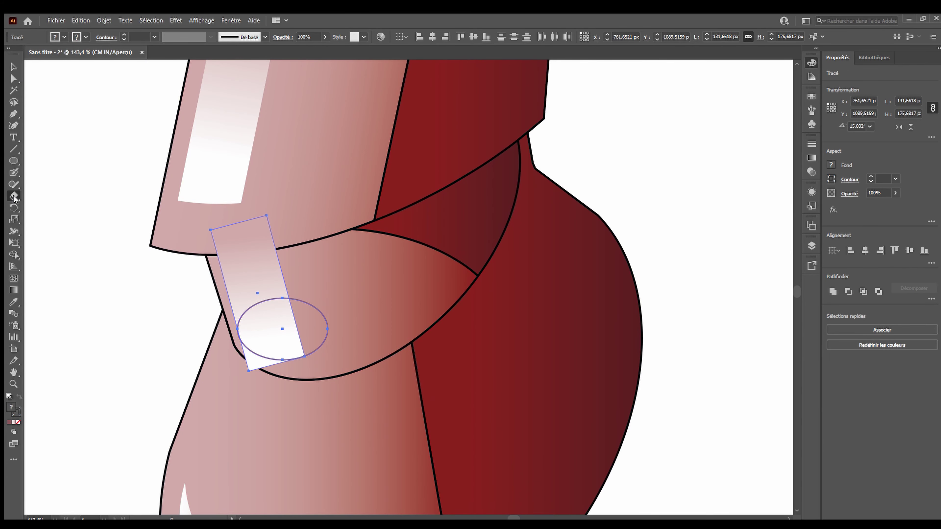
key("shift+m")
key("ctrl+z")
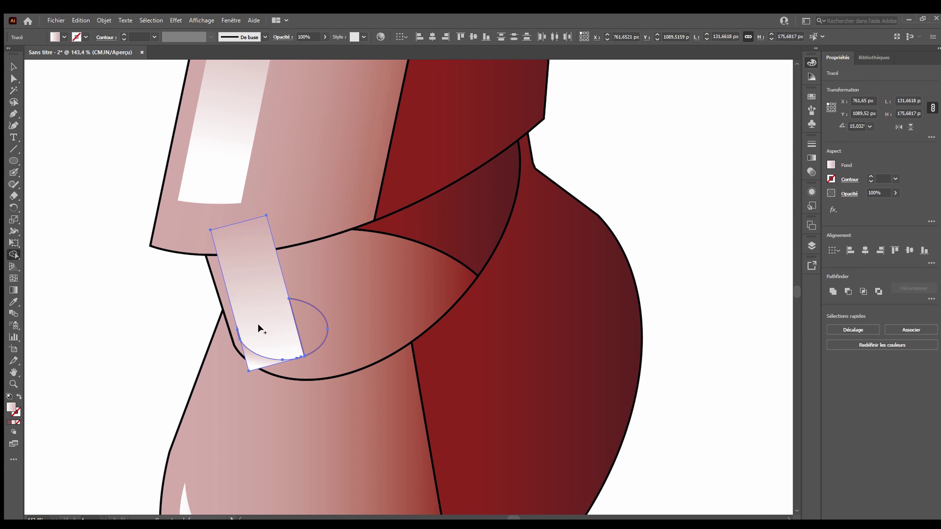
left_click_drag(258, 329, 293, 354)
key("ctrl+shift+a")
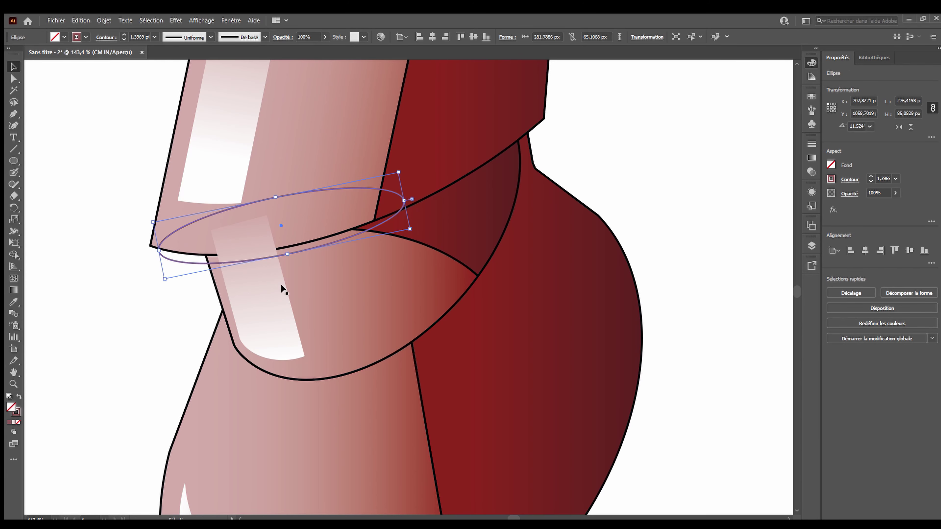
key("Delete")
left_click(257, 288)
Trim the head band to the top of the head using both ellipses.
key("g")
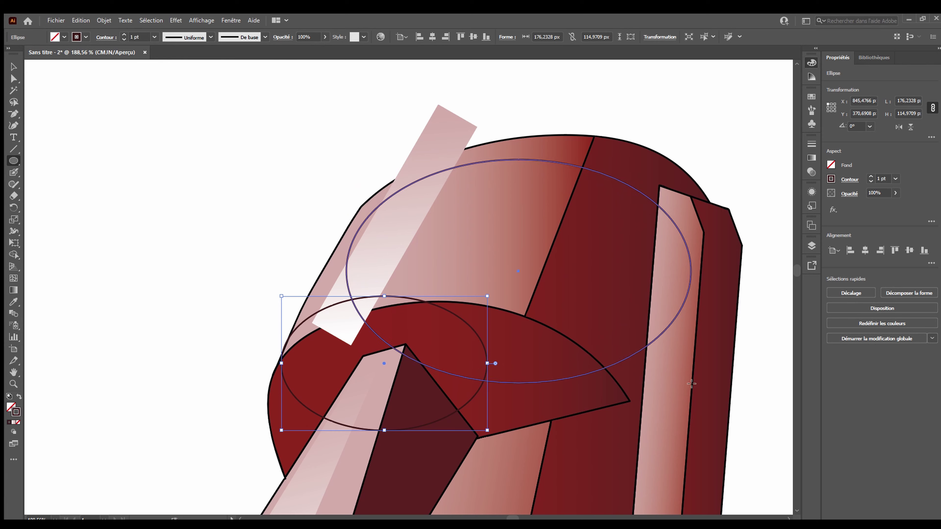
key("v")
left_click(352, 294, "shift")
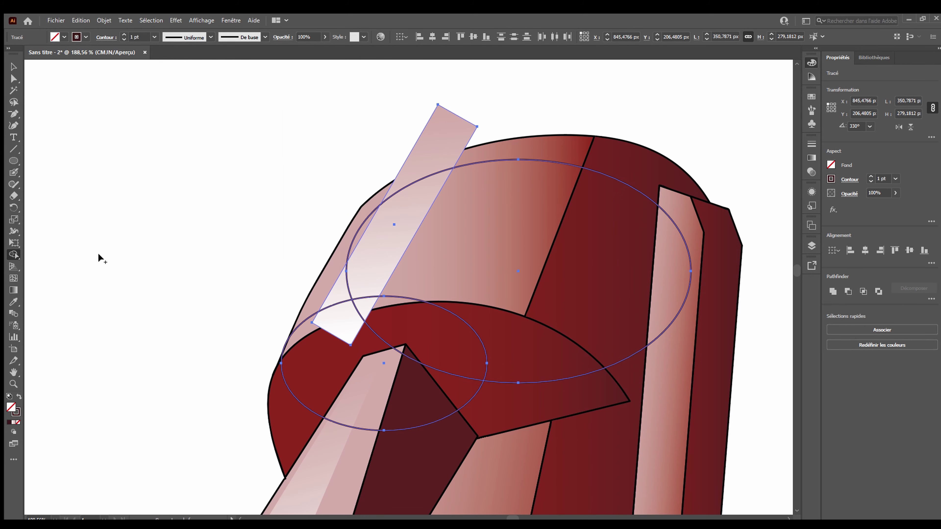
left_click(334, 122, "alt")
Remove leftover ellipse pieces and angle the head highlight's white-to-pink fade diagonally.
key("g")
left_click(454, 240)
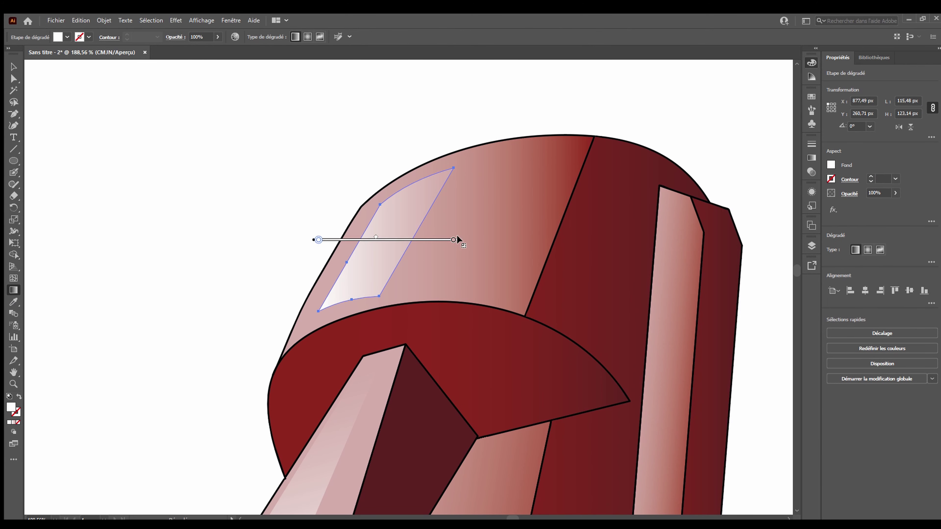
left_click_drag(443, 145, 419, 177)
left_click_drag(374, 266, 344, 300)
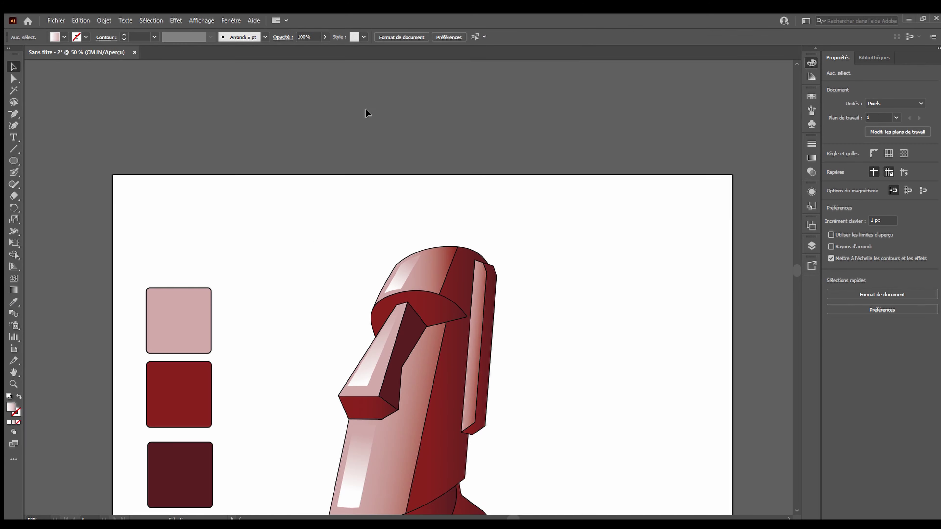
Draw an artboard-covering rectangle for the pink background, then enter and exit the moai group.
key("v")
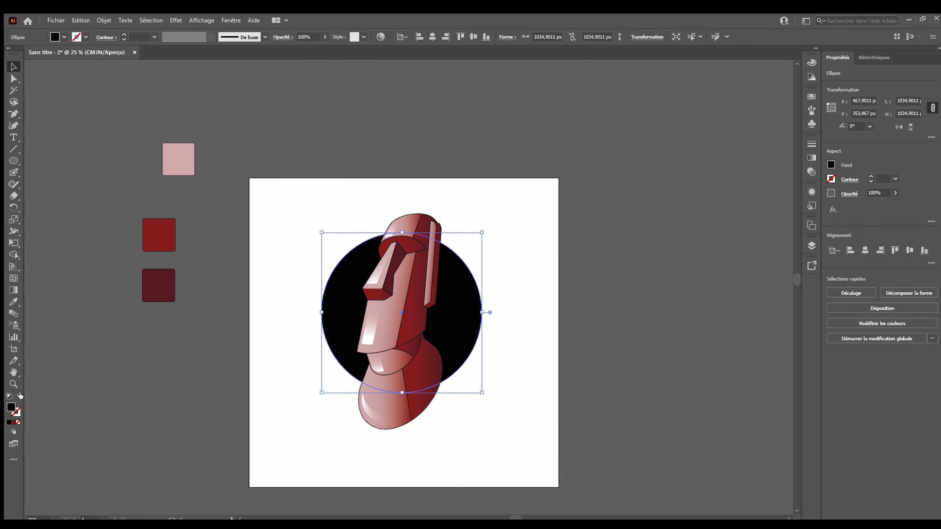
key("m")
left_click_drag(236, 169, 573, 498)
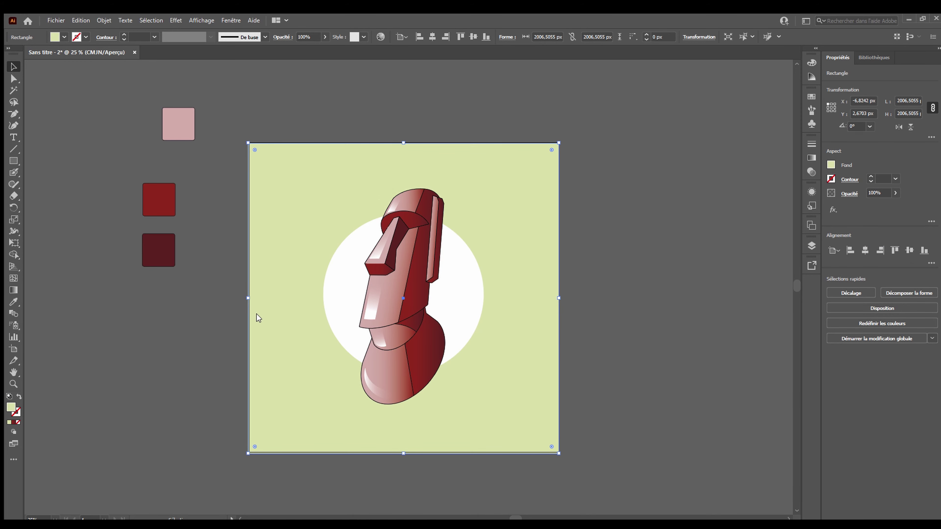
left_click(417, 221)
double_click(417, 221)
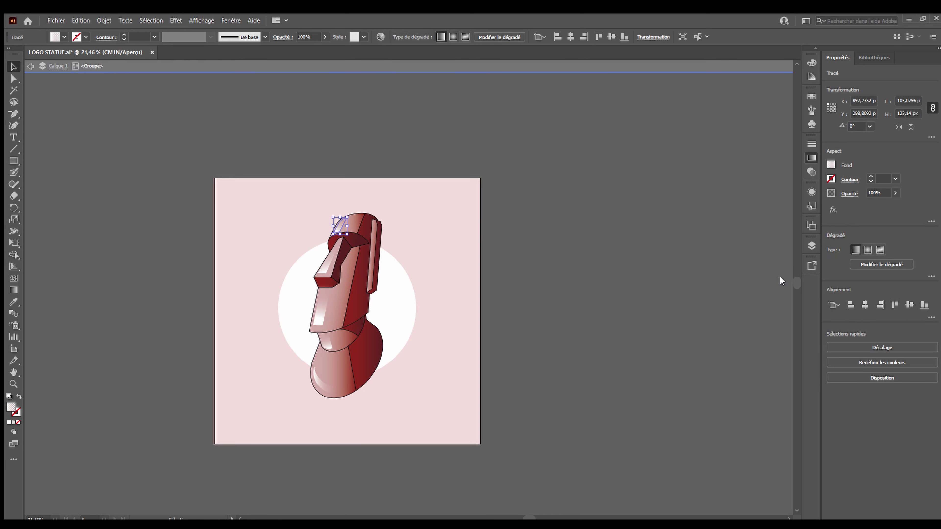
double_click(528, 284)
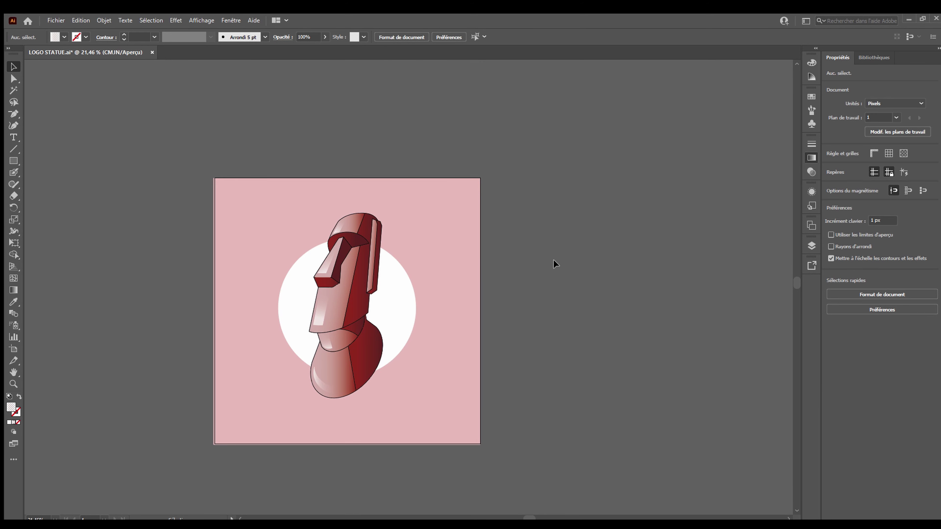
scroll(209, 383, "up", 2)
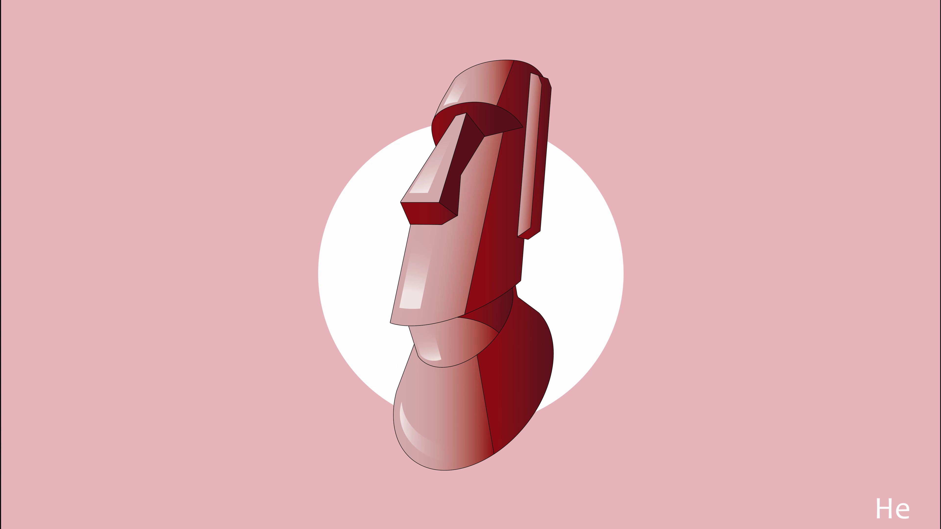